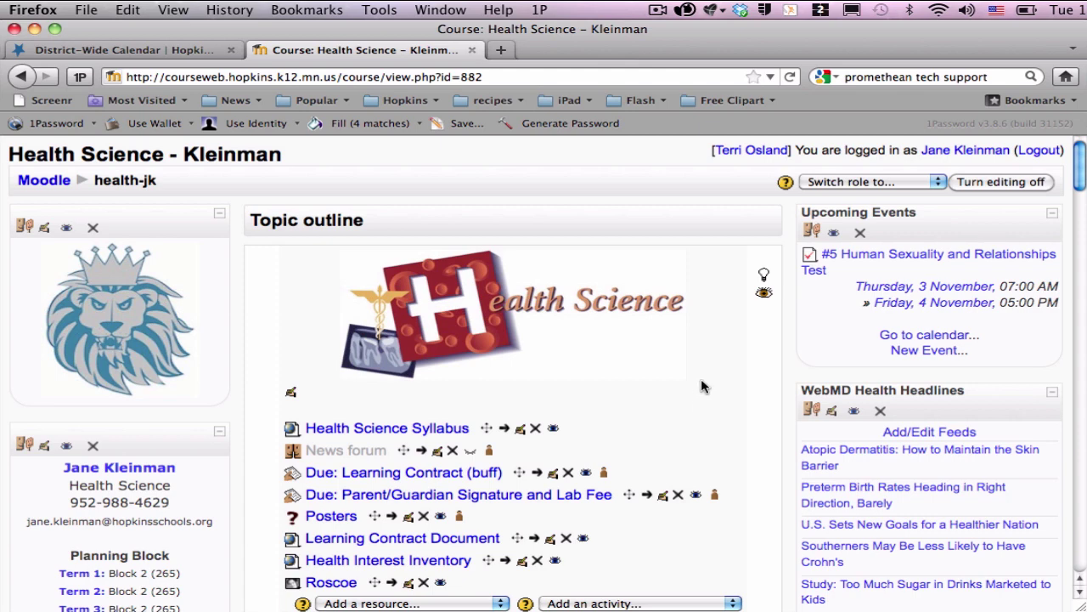
Browse the course topics down to the chemical use tests and view the activity types that can be added there
scroll(706, 378, "down", 5)
scroll(706, 377, "down", 20)
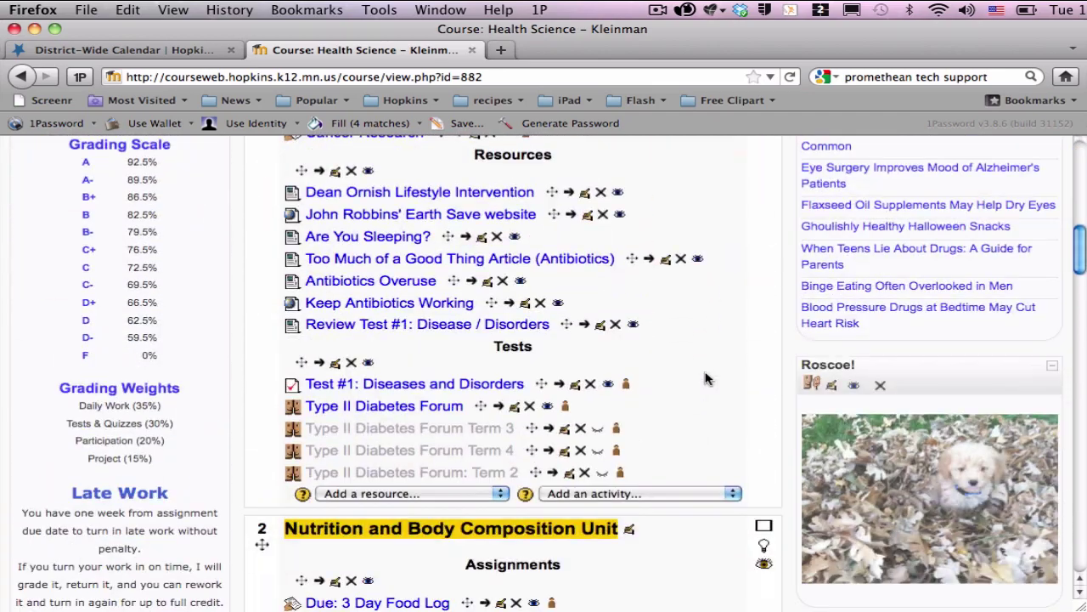
scroll(706, 377, "down", 20)
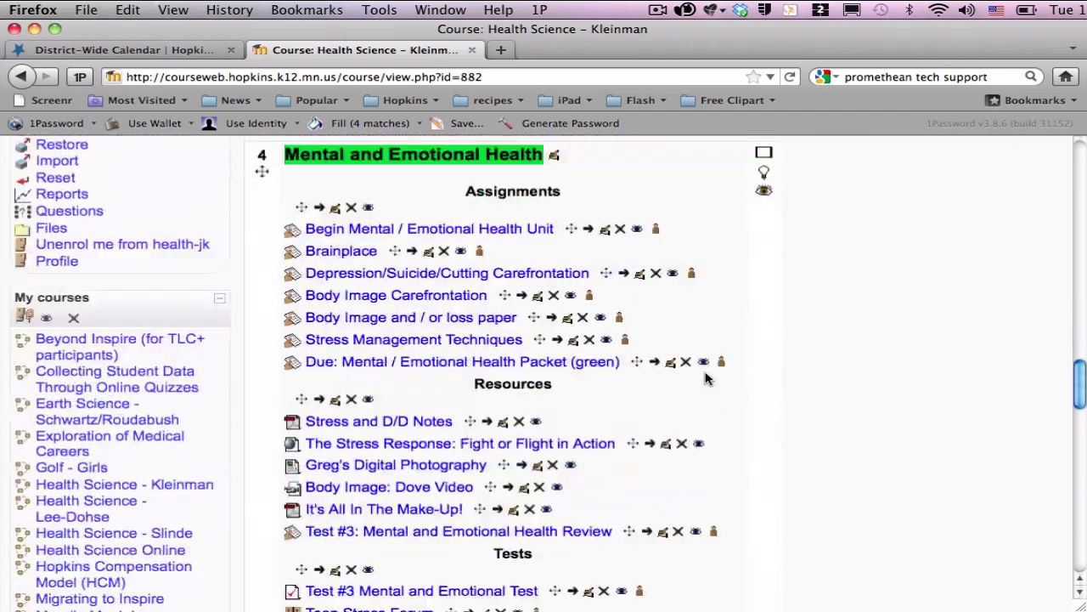
scroll(706, 377, "down", 6)
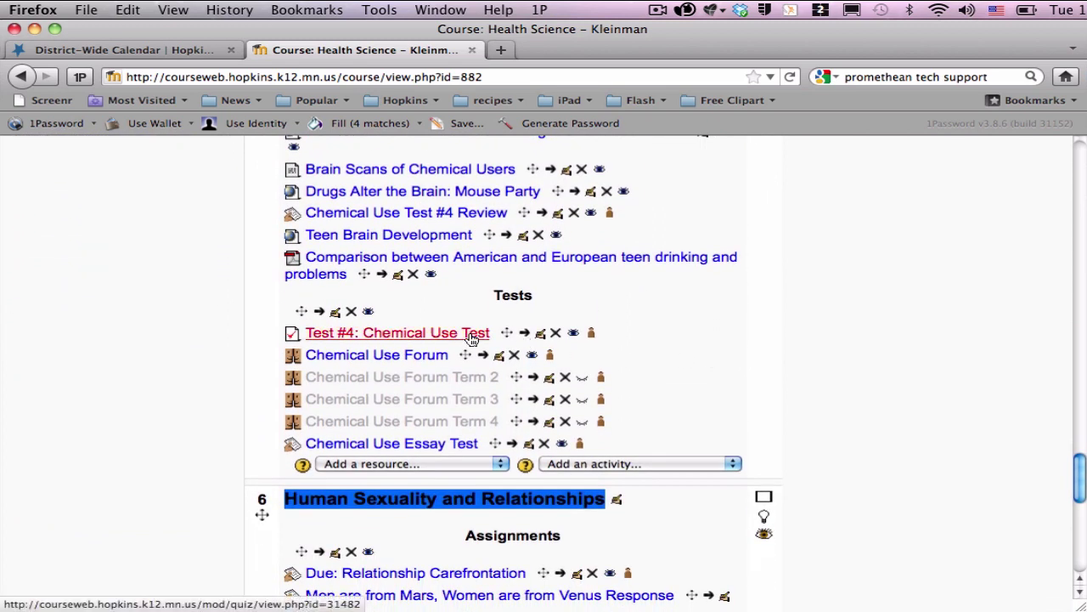
left_click(650, 465)
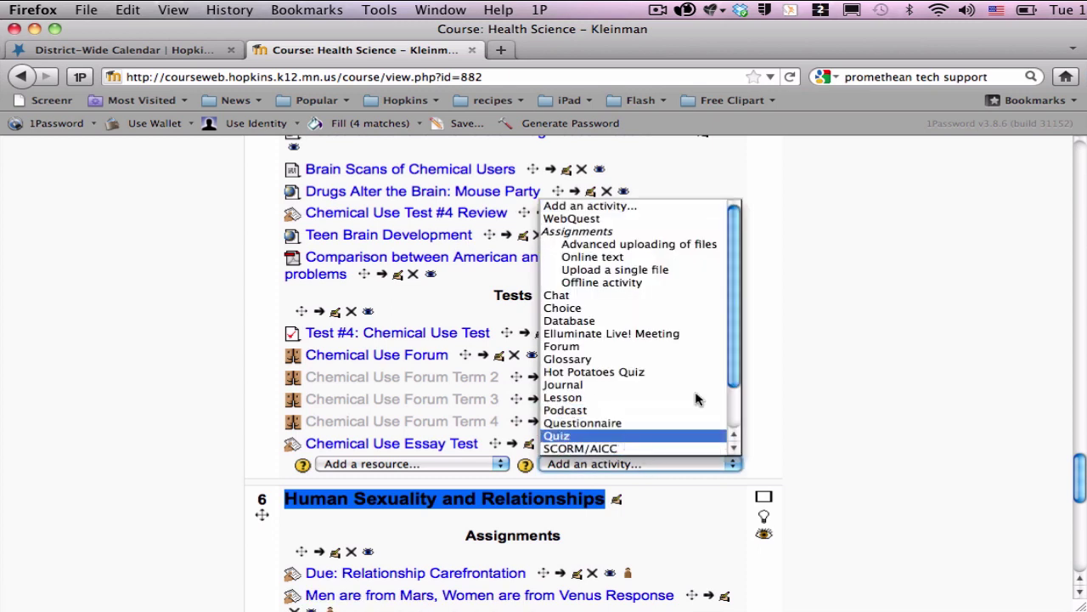
left_click(912, 340)
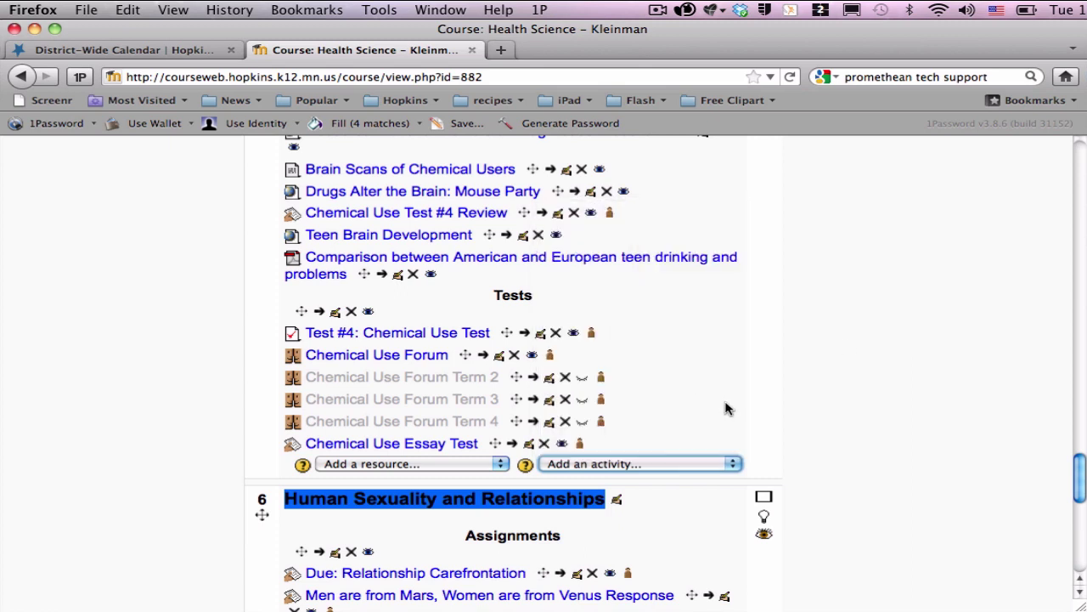
Open the settings of the quiz "Test #4: Chemical Use Test" for editing at the Timing section
left_click(541, 337)
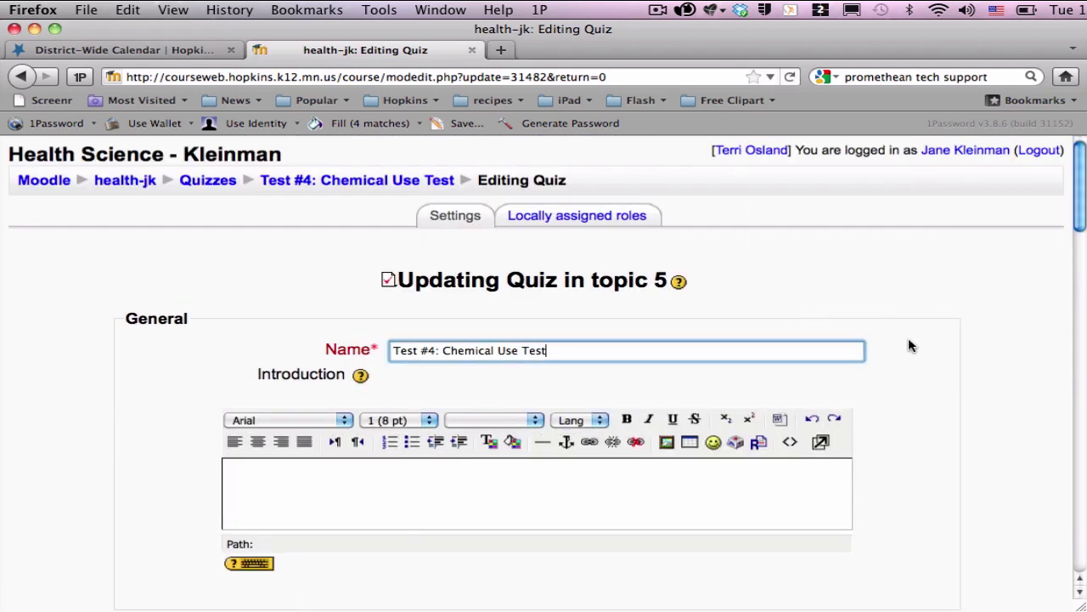
scroll(908, 345, "down", 3)
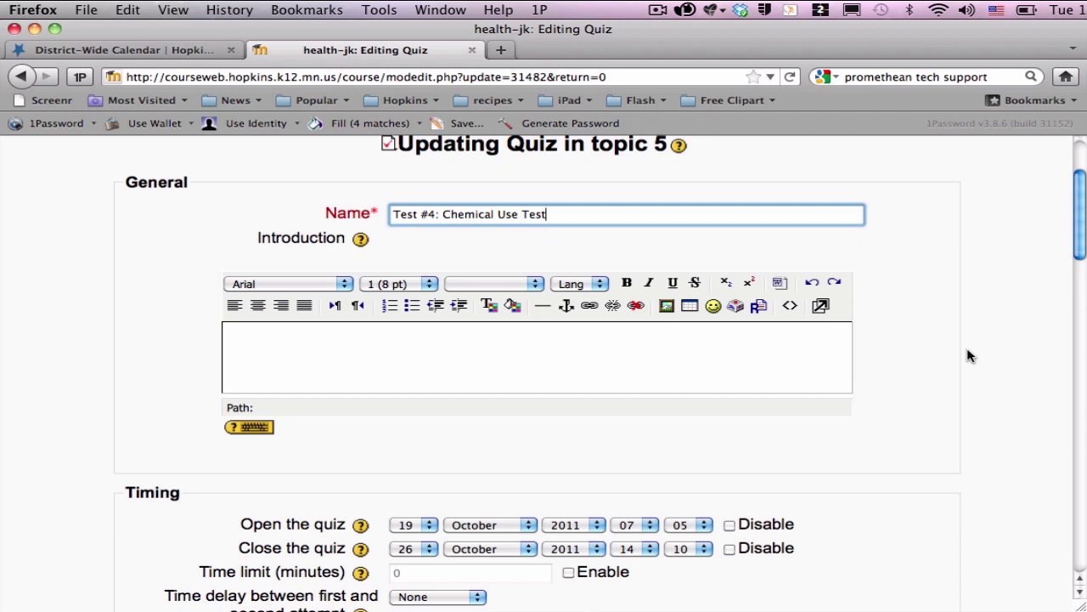
scroll(969, 355, "down", 5)
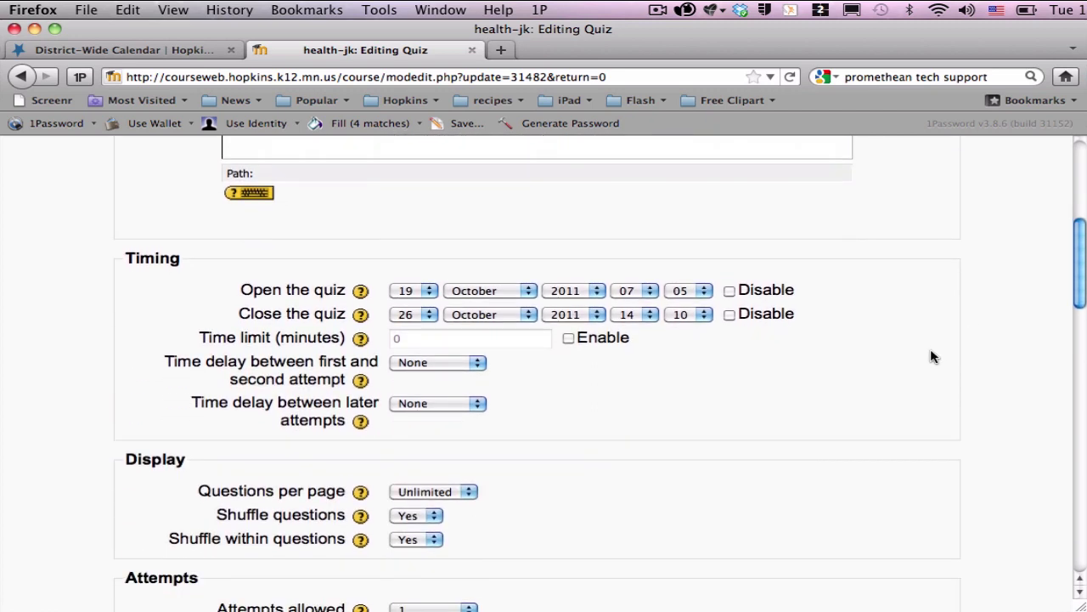
Try disabling the quiz's opening and closing dates, and re-enable both
left_click(729, 290)
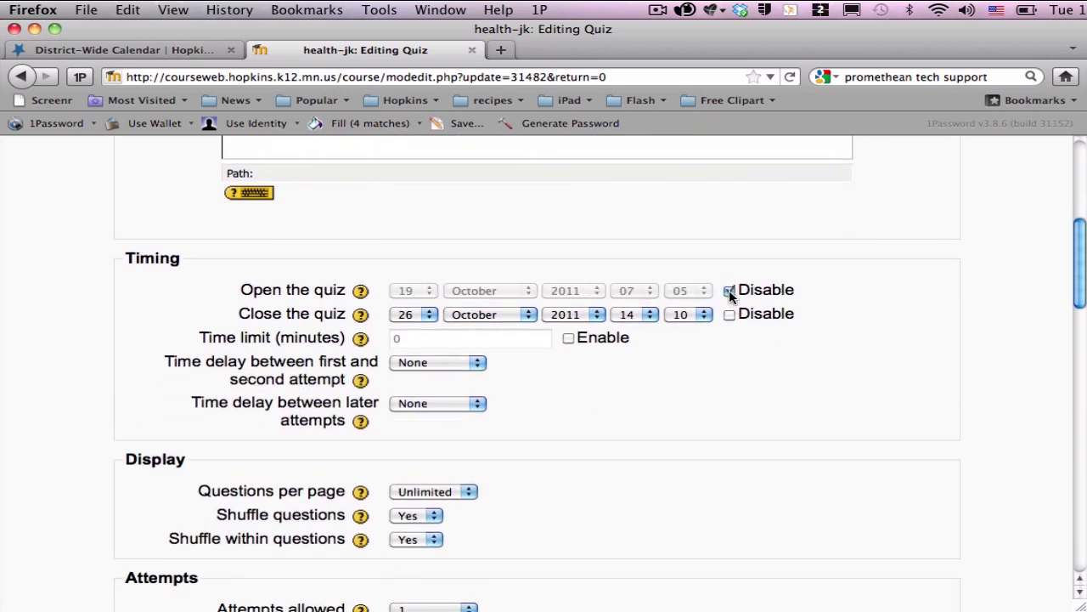
left_click(730, 314)
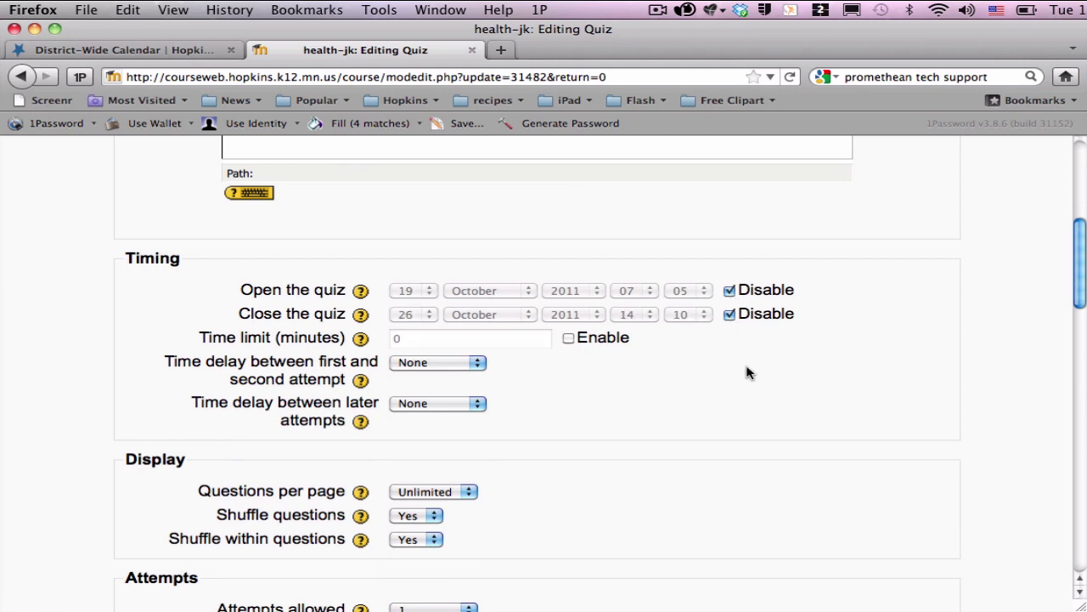
left_click(730, 314)
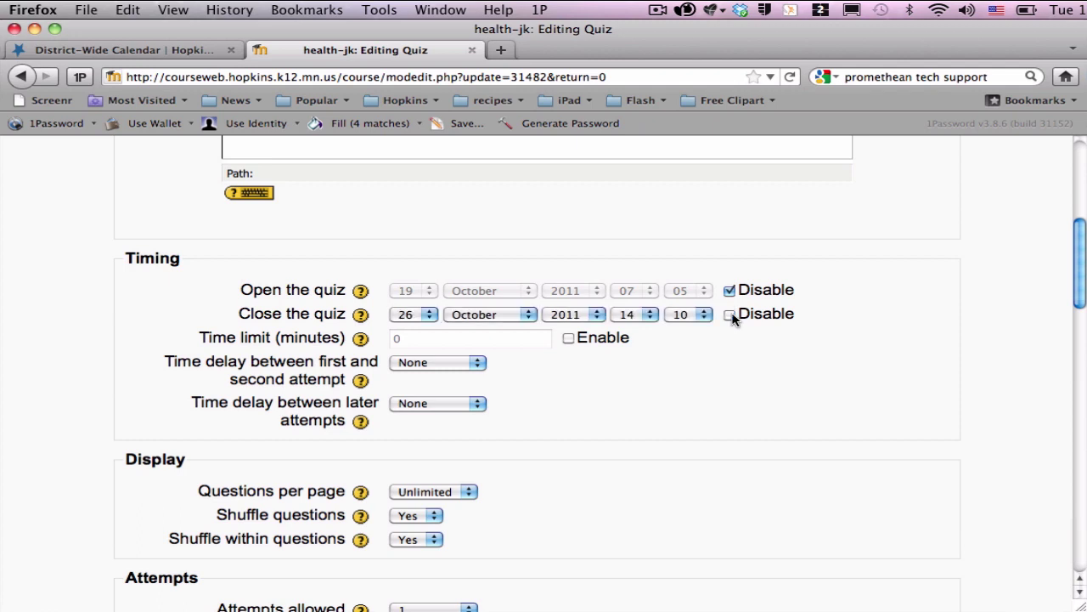
left_click(729, 290)
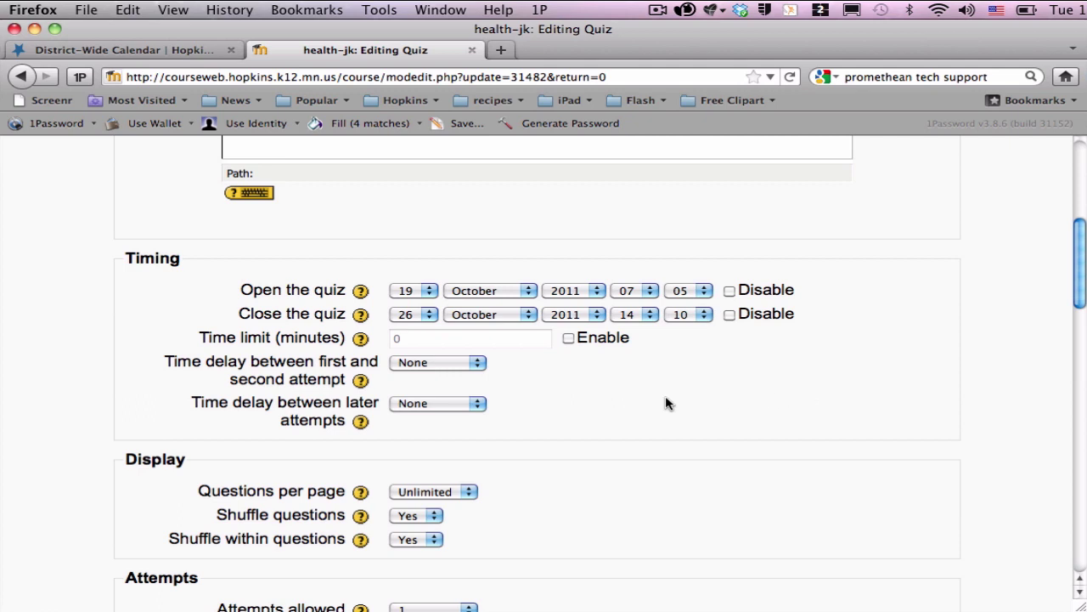
Look up the help for the quiz's time limit setting and close it
scroll(664, 397, "down", 1)
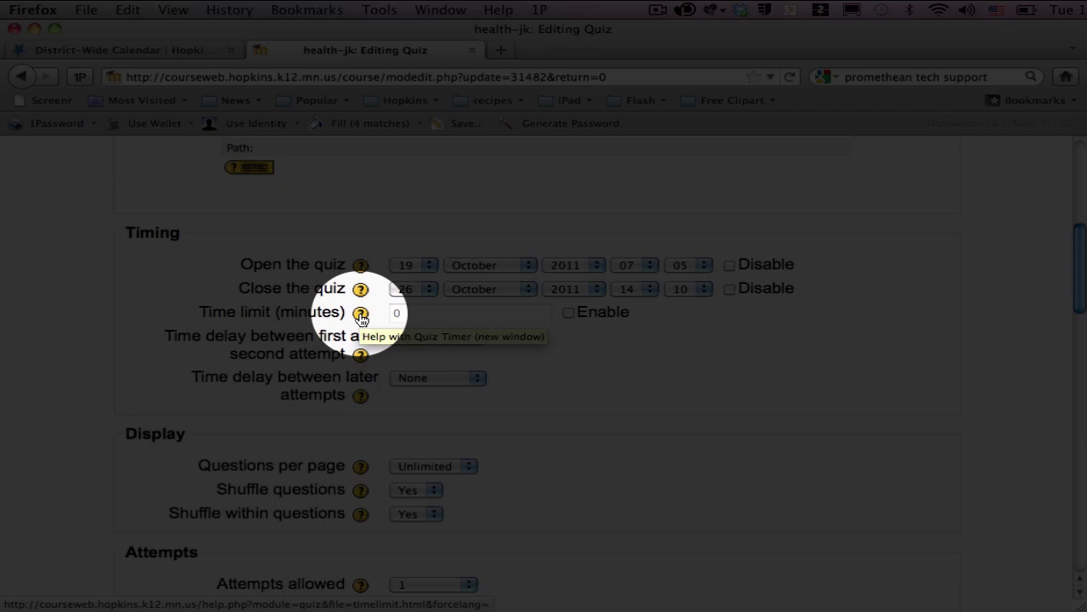
left_click(360, 315)
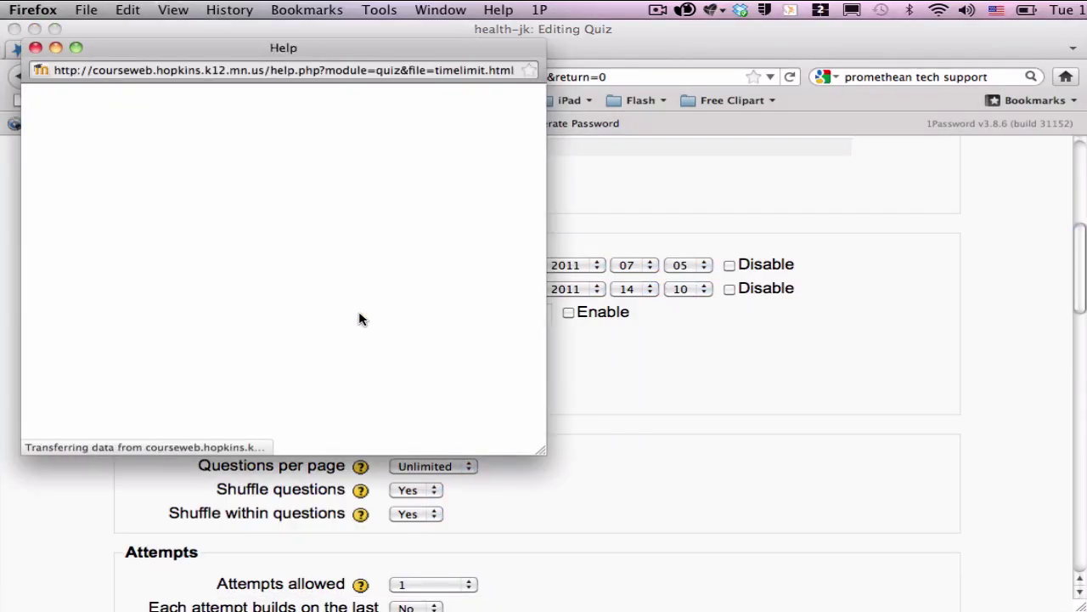
left_click(35, 48)
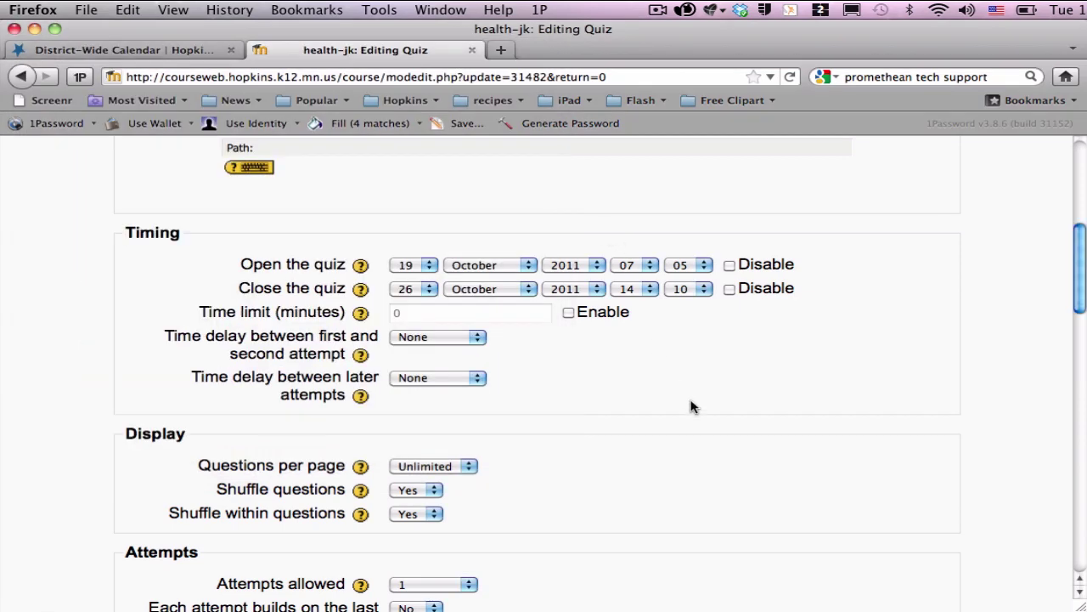
View the choices available for the number of questions per page in the Display settings
scroll(695, 384, "down", 5)
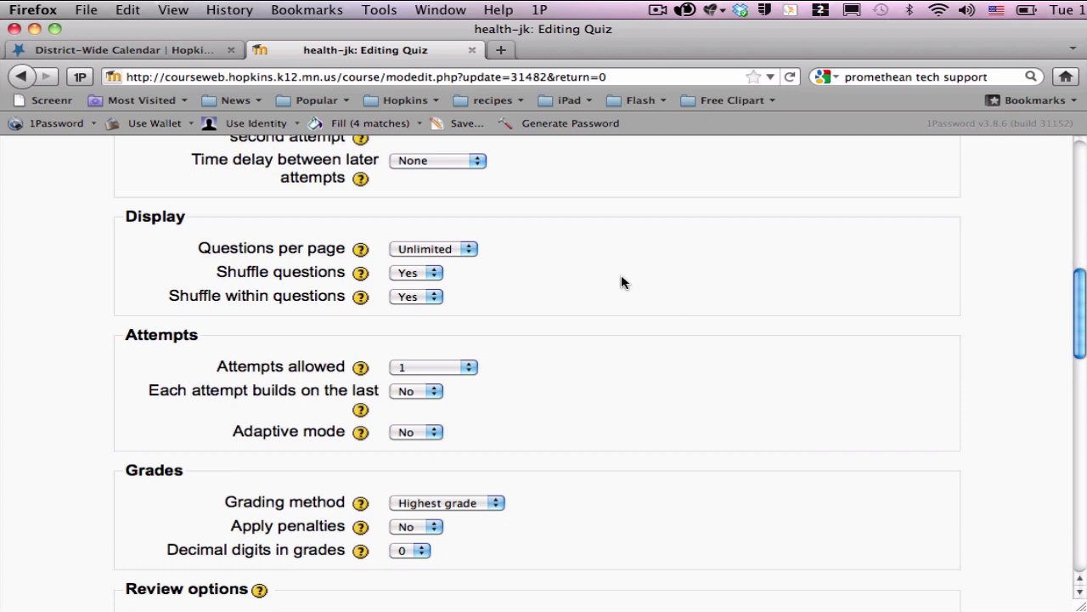
left_click(470, 249)
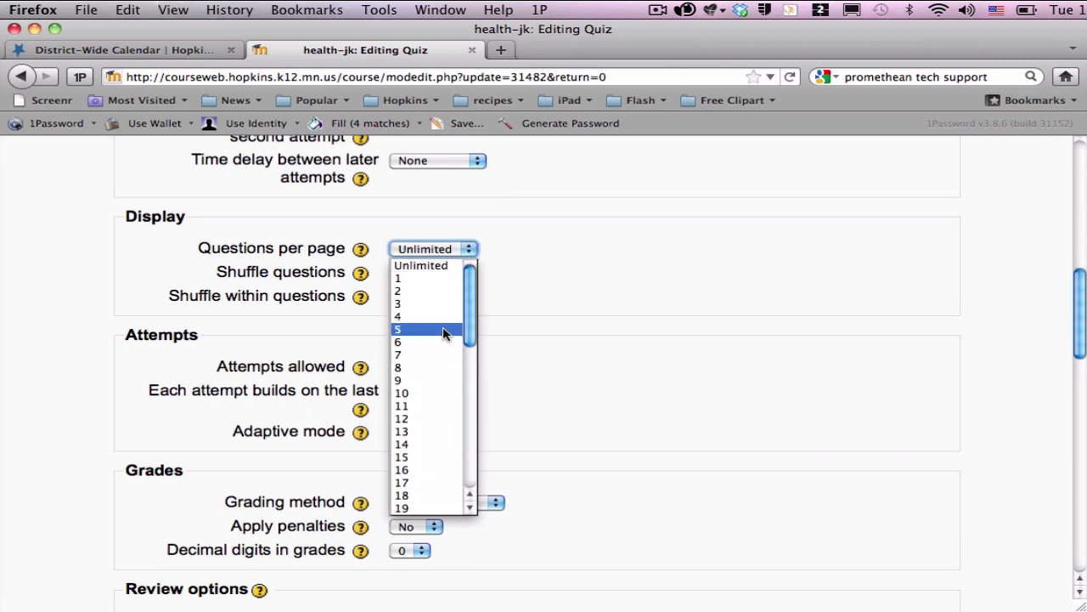
left_click(711, 230)
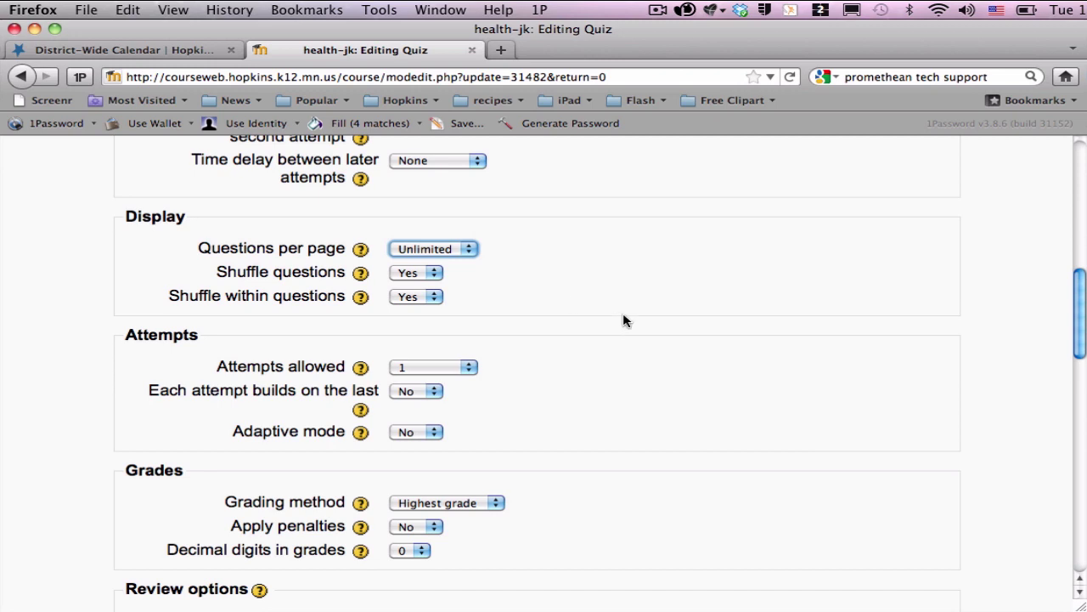
Review the Attempts and Grades settings, including the available grading methods
scroll(621, 318, "down", 1)
scroll(624, 321, "down", 3)
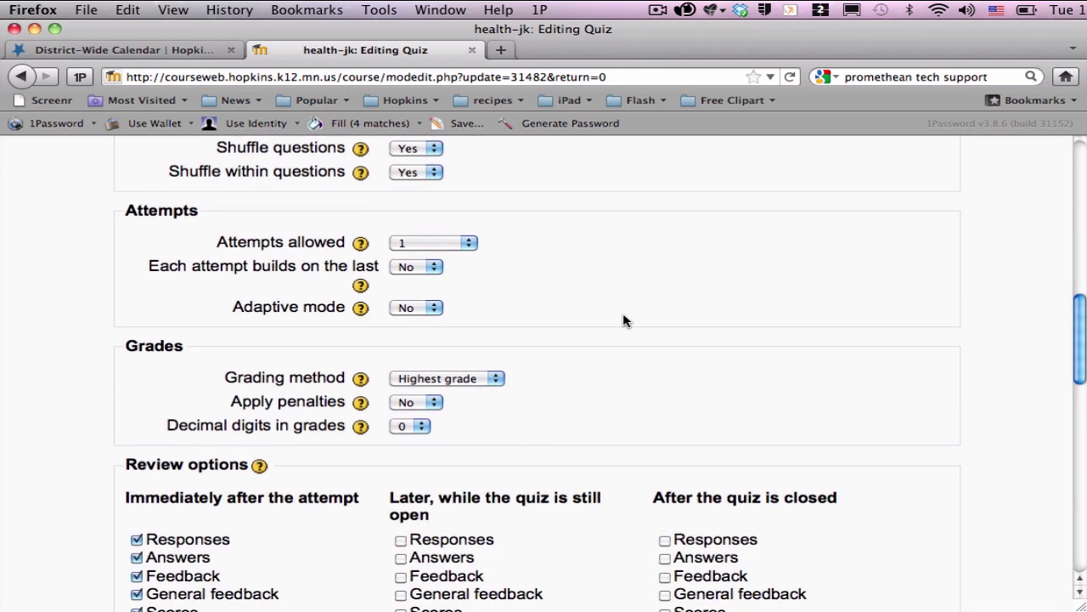
scroll(624, 321, "down", 1)
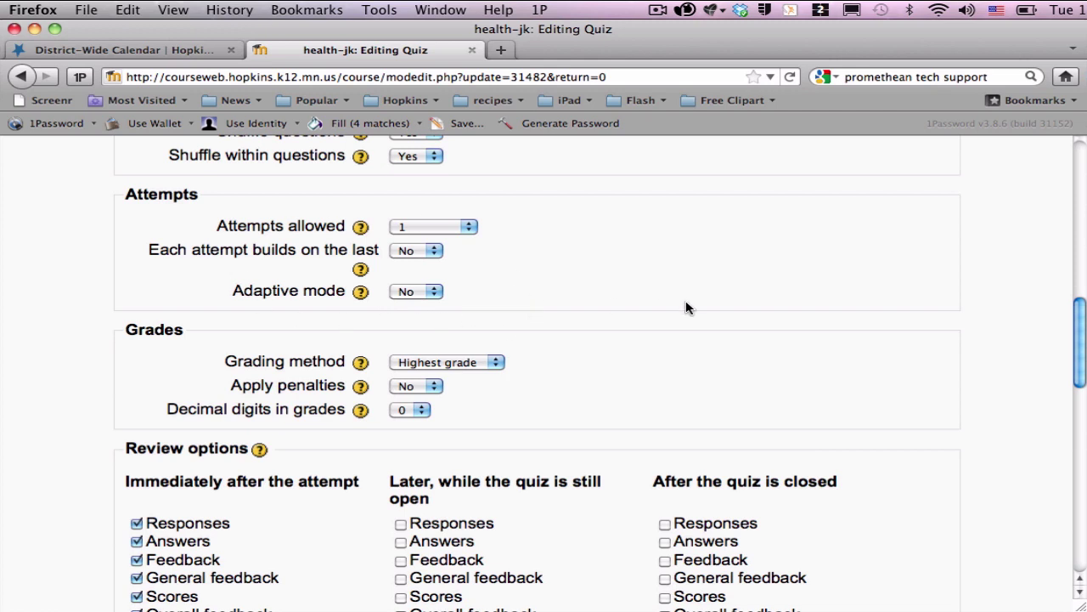
scroll(676, 307, "down", 3)
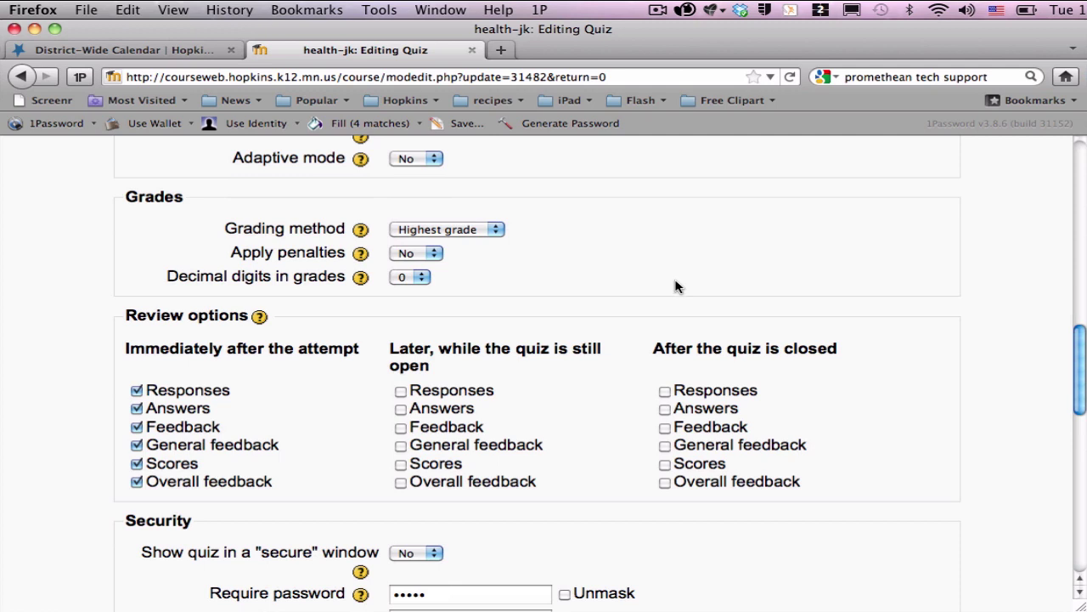
left_click(498, 230)
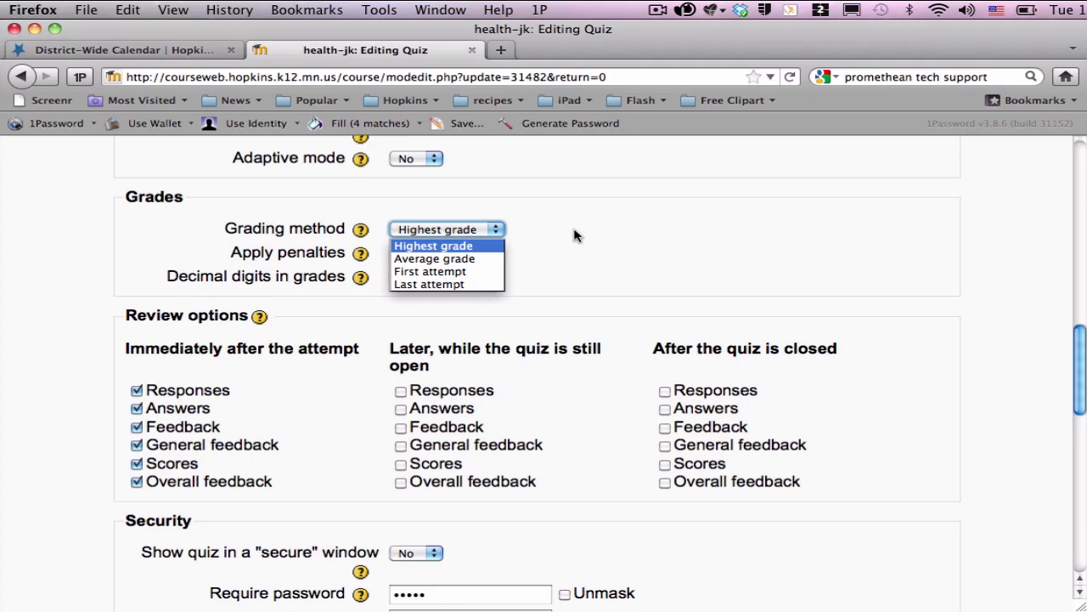
left_click(574, 236)
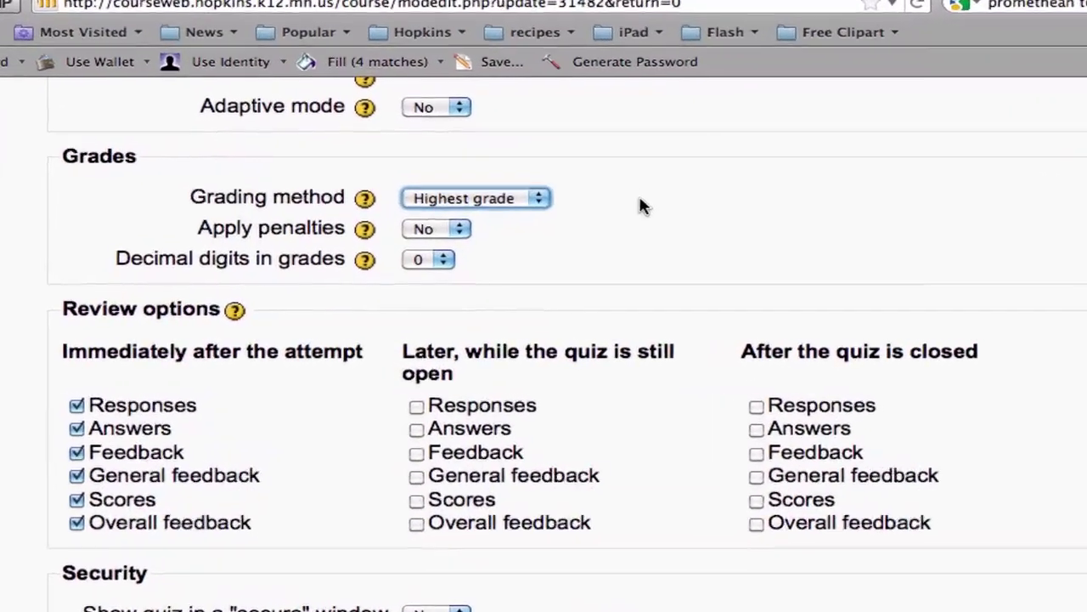
Read the help for the quiz's review options in an enlarged help window and close it
scroll(640, 200, "down", 5)
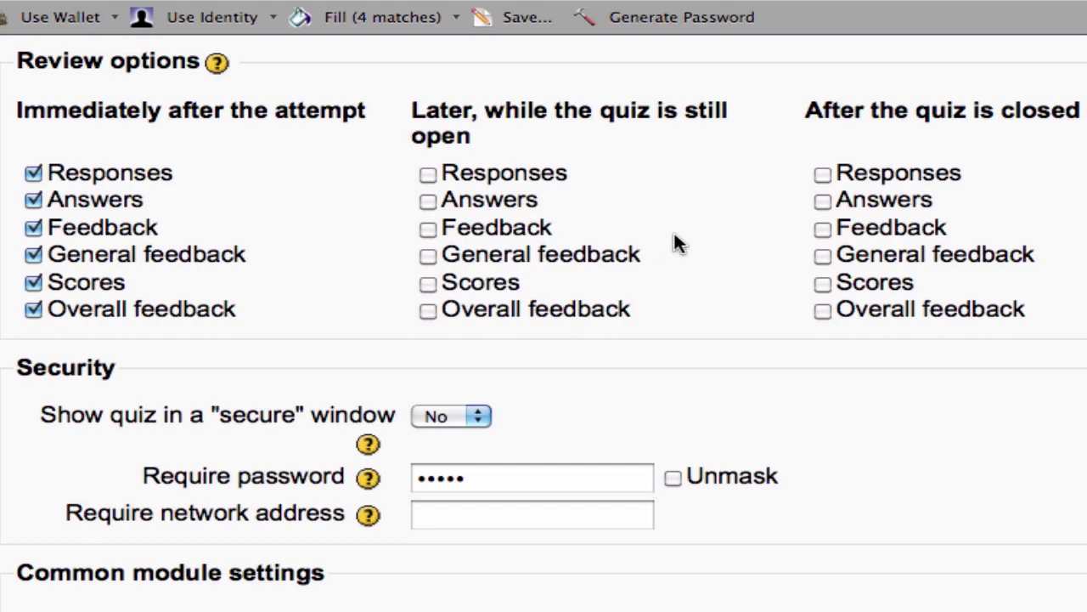
left_click(217, 62)
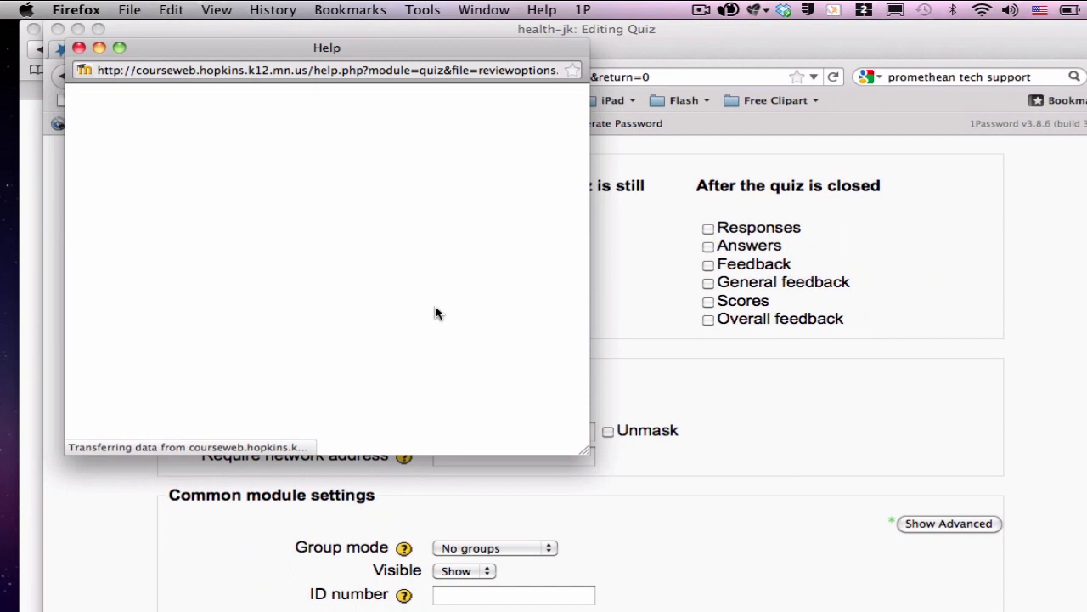
left_click_drag(590, 451, 714, 506)
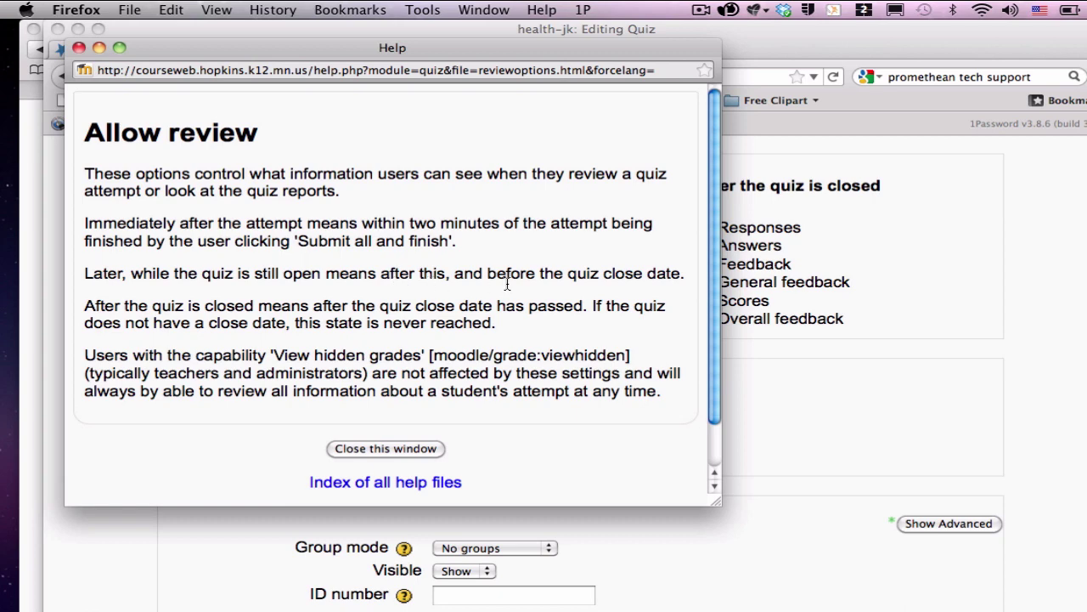
left_click(78, 47)
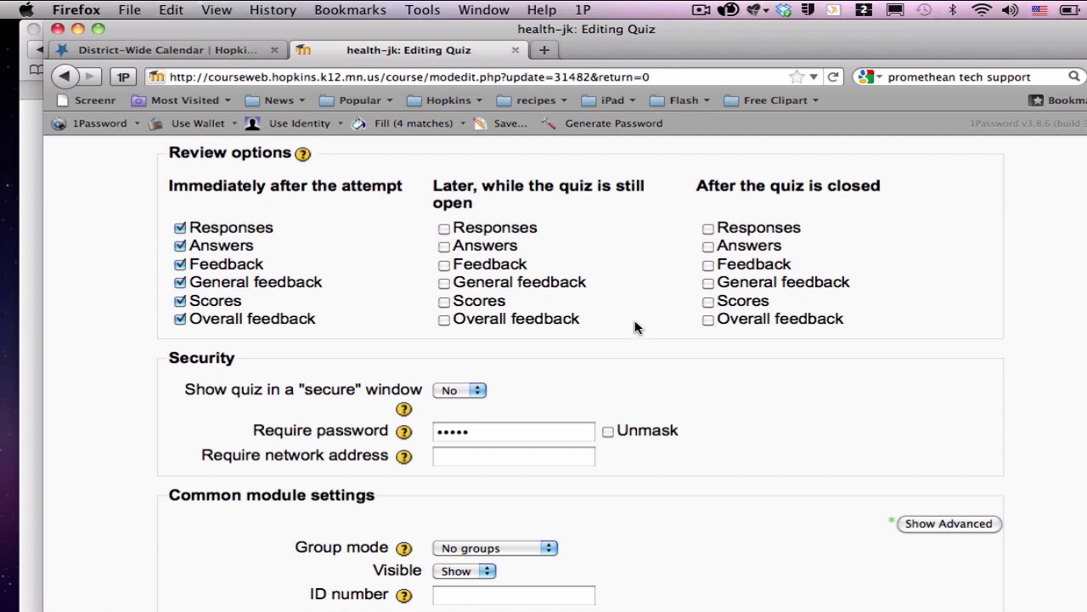
Examine the quiz's Security and Common module settings
scroll(637, 328, "down", 4)
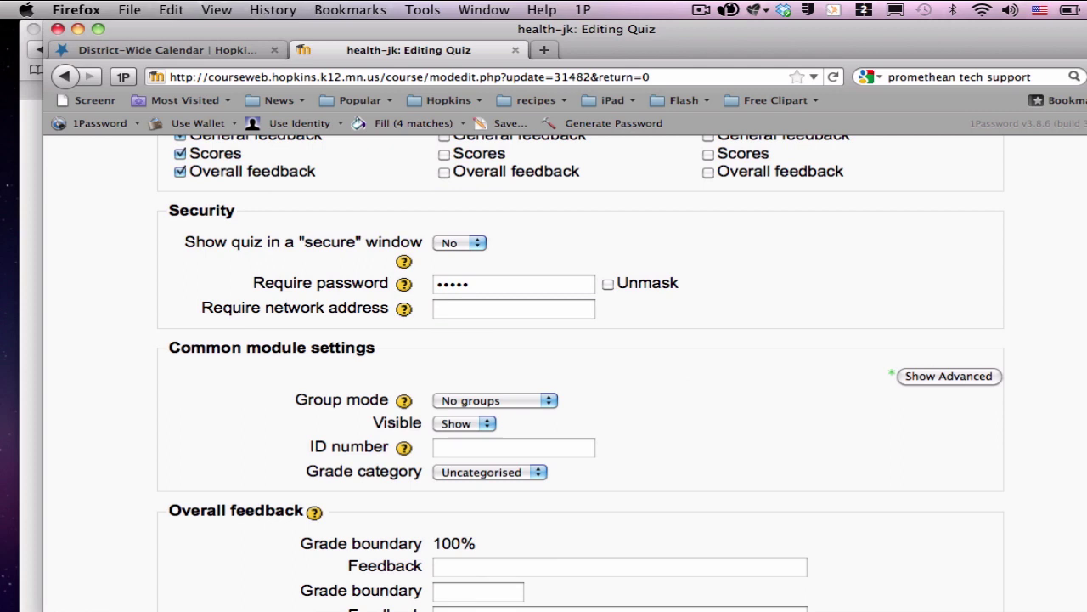
left_click_drag(1070, 611, 1086, 611)
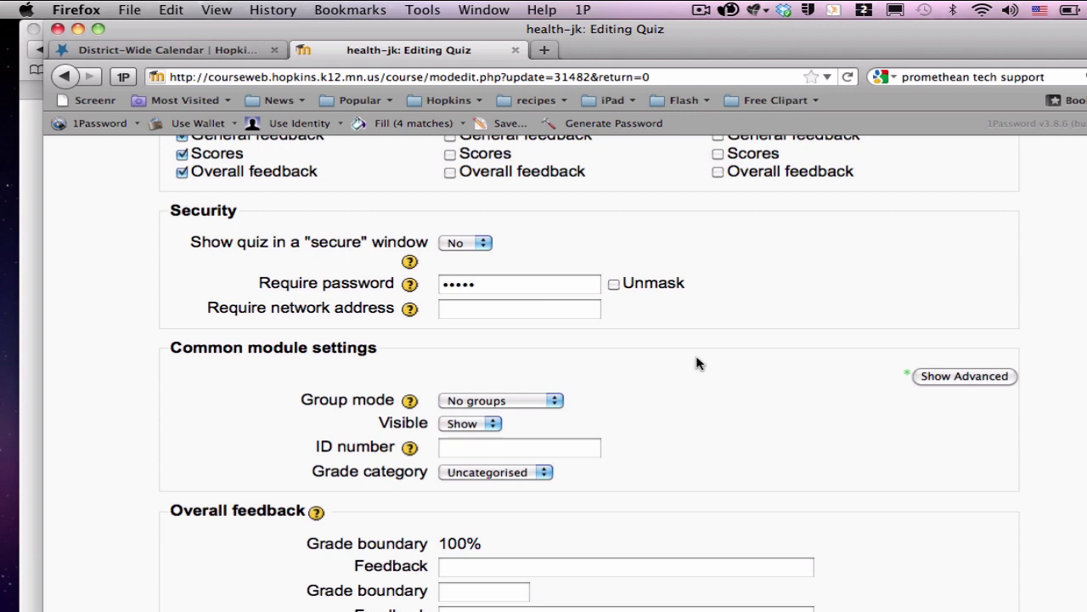
scroll(697, 364, "down", 3)
scroll(699, 363, "down", 4)
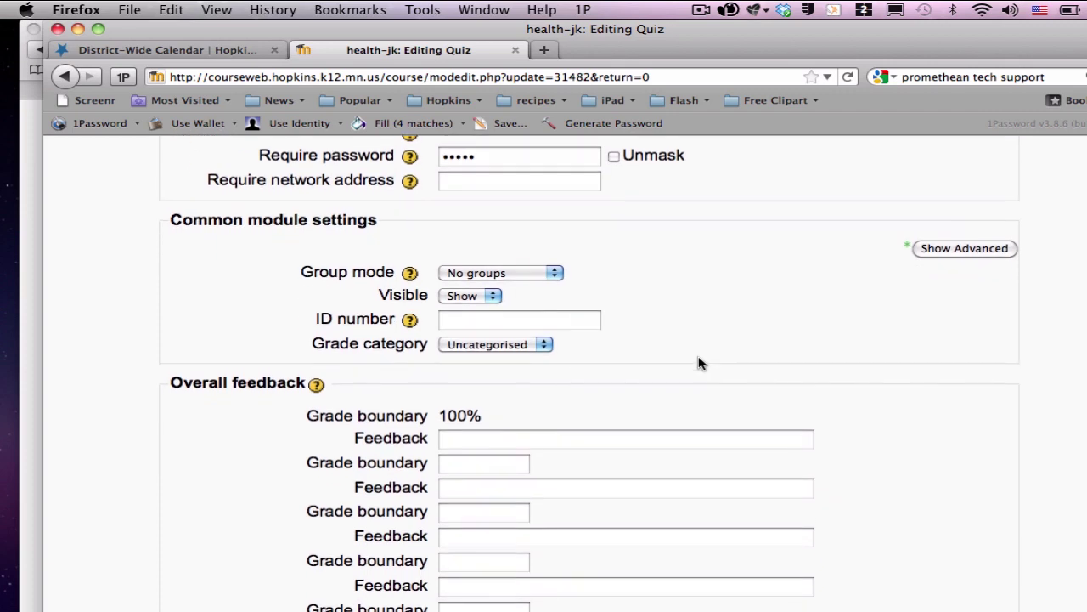
Check the Overall feedback fields and grade boundaries, and save the quiz settings and display the quiz
scroll(698, 364, "down", 3)
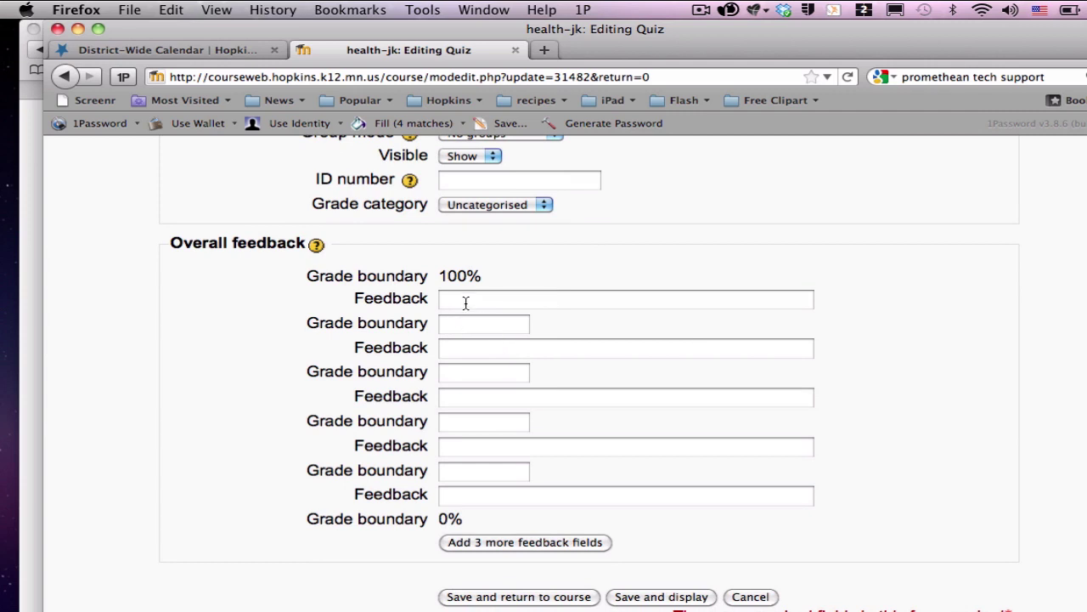
left_click(455, 478)
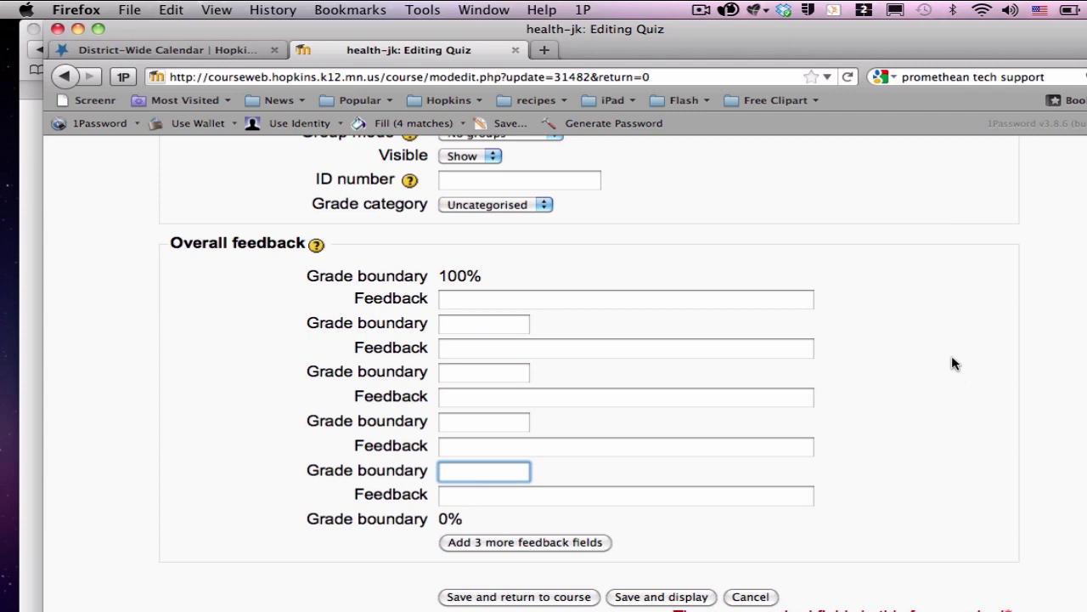
scroll(952, 364, "down", 4)
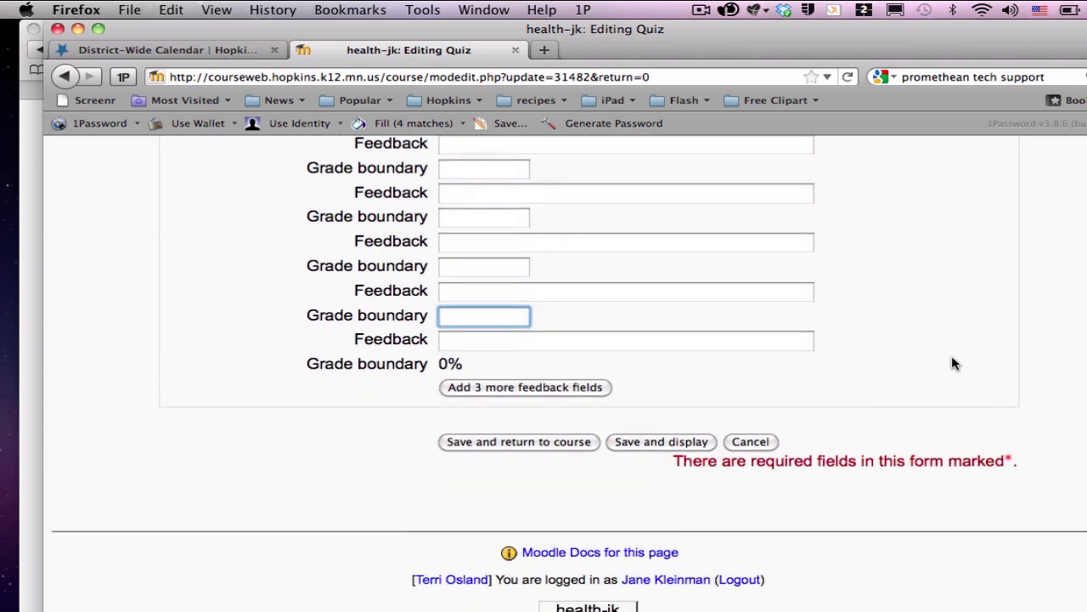
scroll(935, 319, "up", 2)
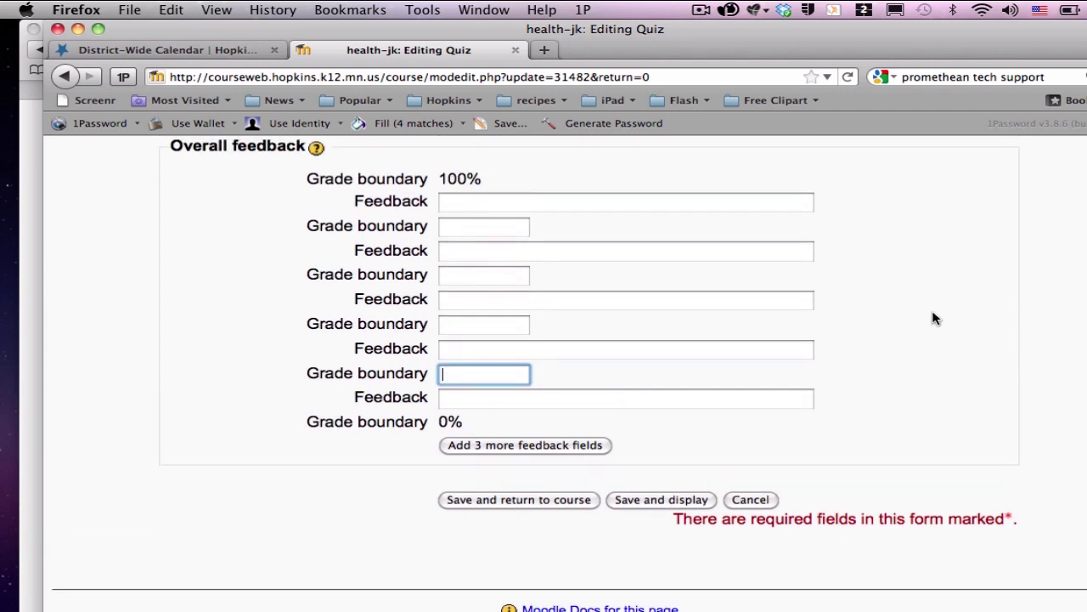
left_click(676, 503)
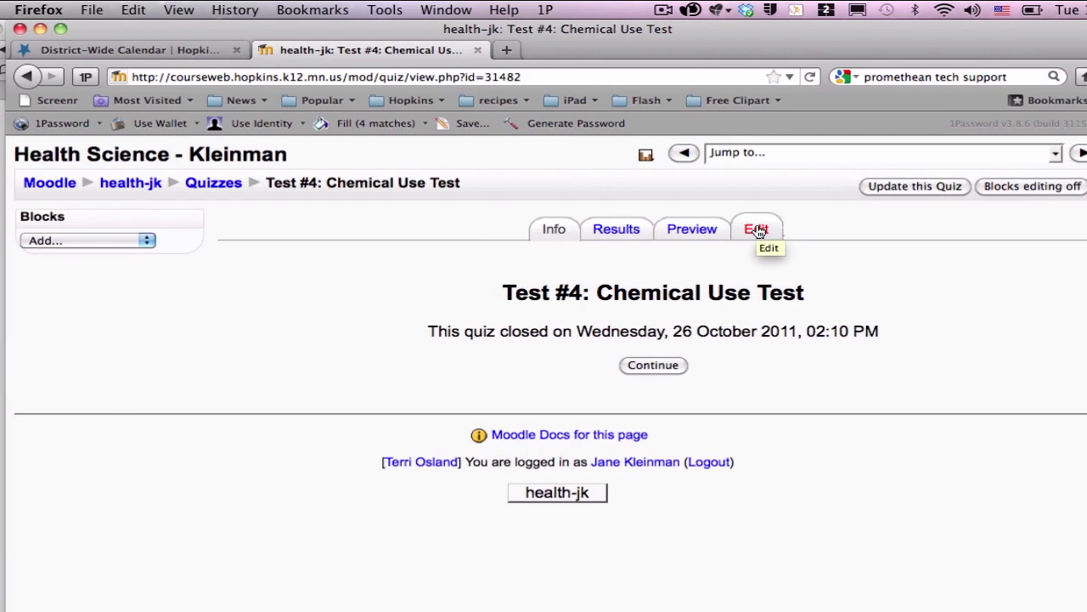
Open the quiz's question editing page and show the Chemicals category in the question bank
left_click(757, 229)
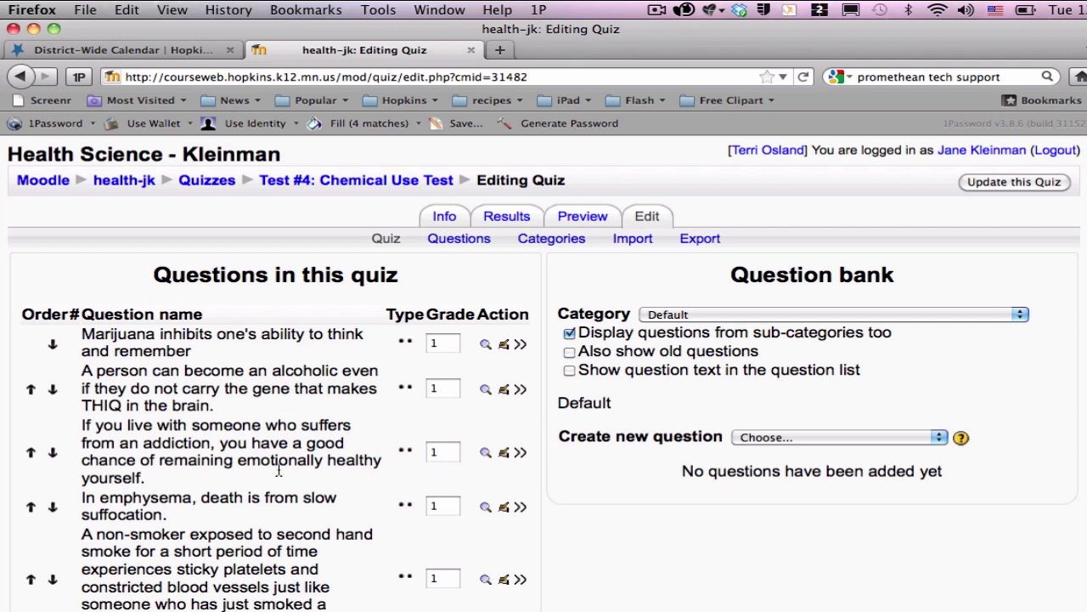
left_click(736, 315)
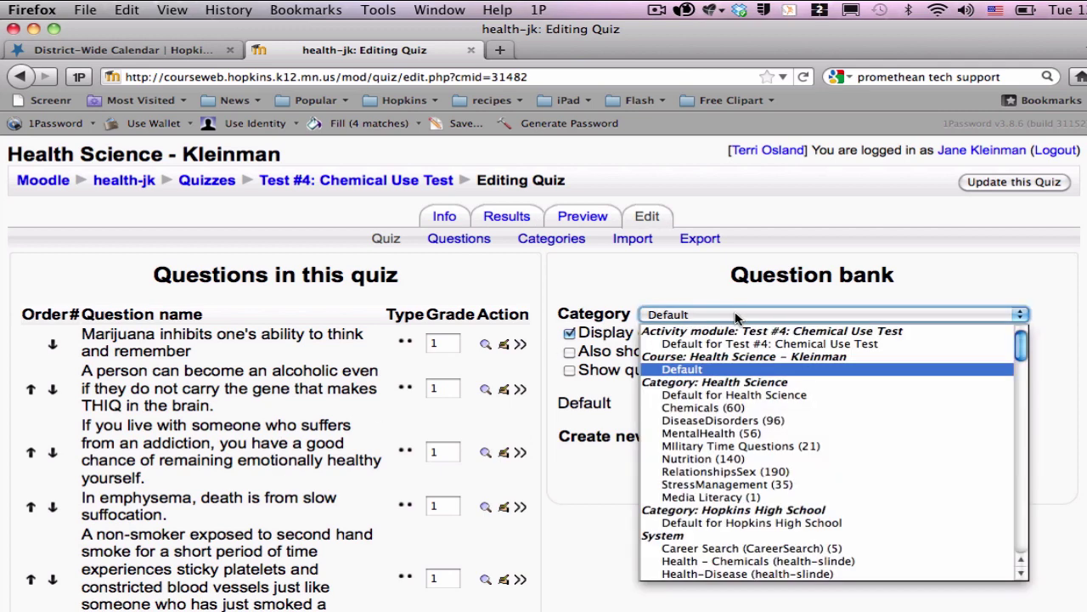
left_click(720, 409)
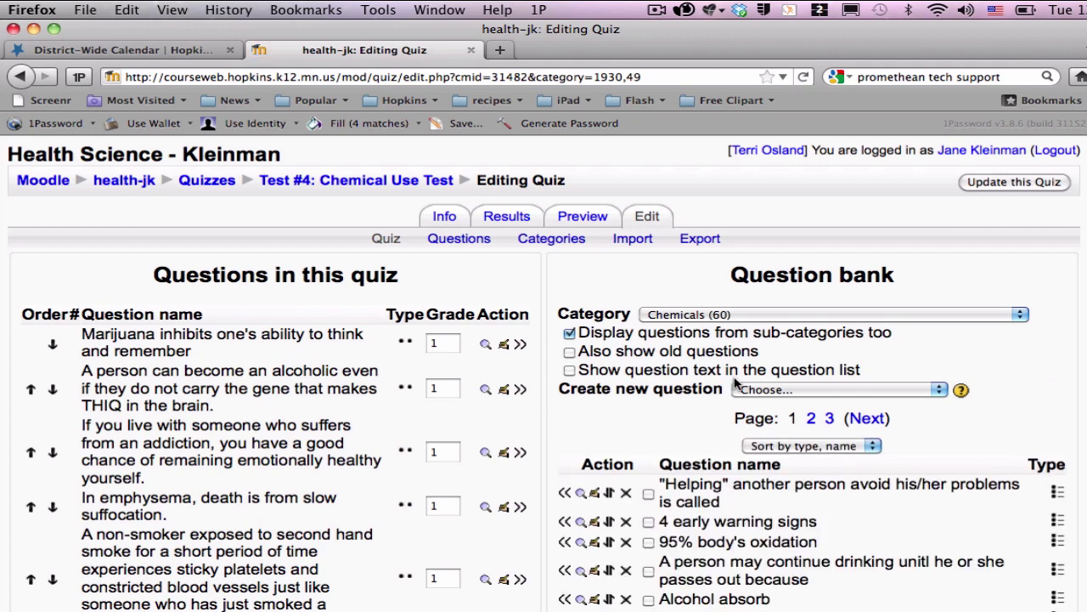
Select the question bank entries "Helping" another person, 4 early warning signs, 95% body's oxidation, Alcohol absorb and BAC
scroll(736, 384, "down", 3)
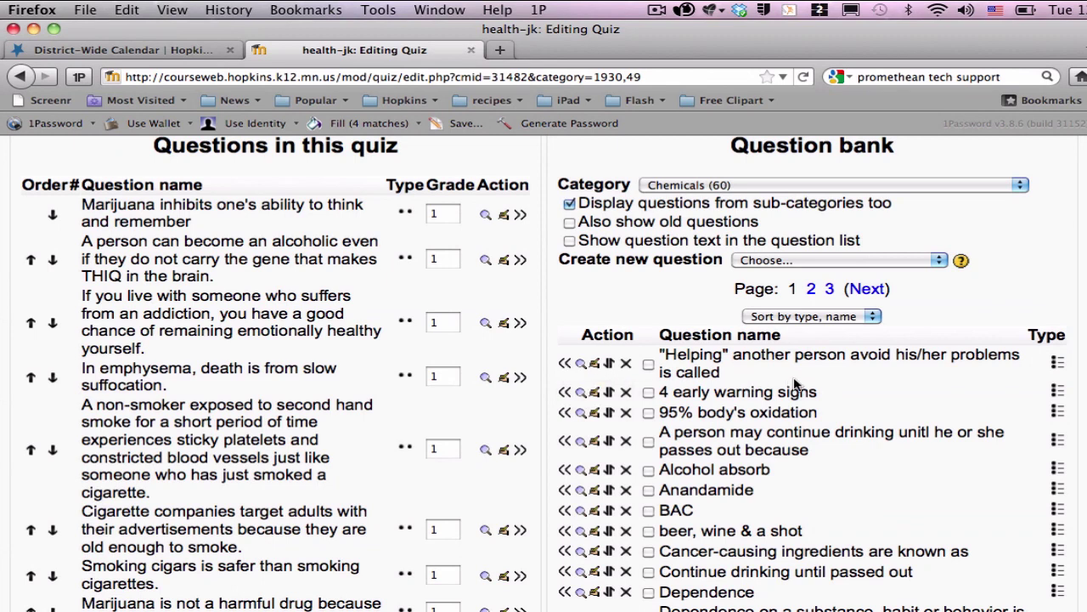
scroll(798, 387, "down", 2)
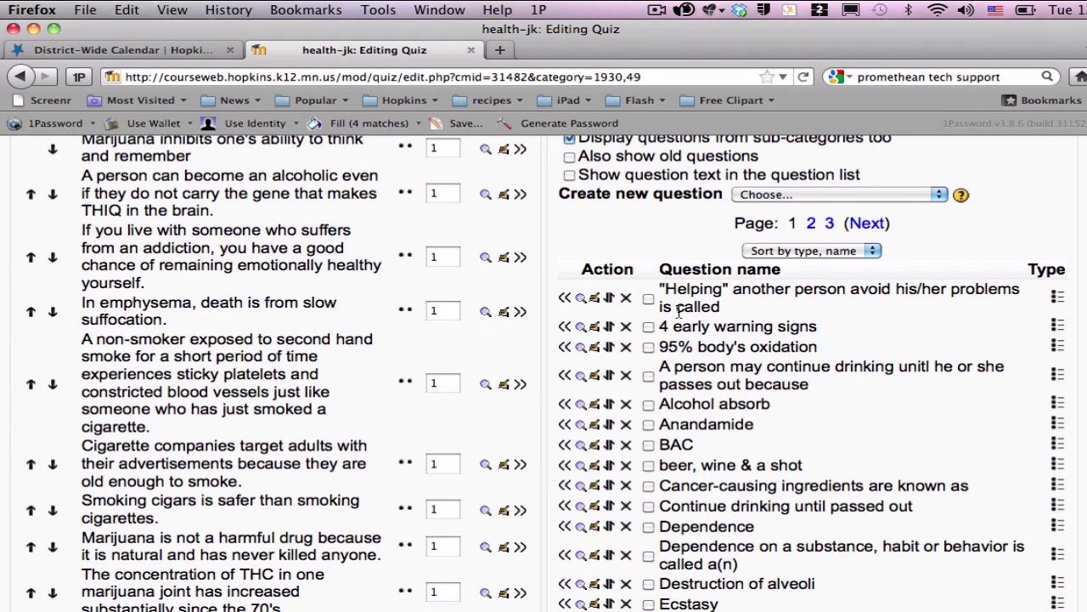
left_click(649, 298)
left_click(648, 326)
left_click(648, 347)
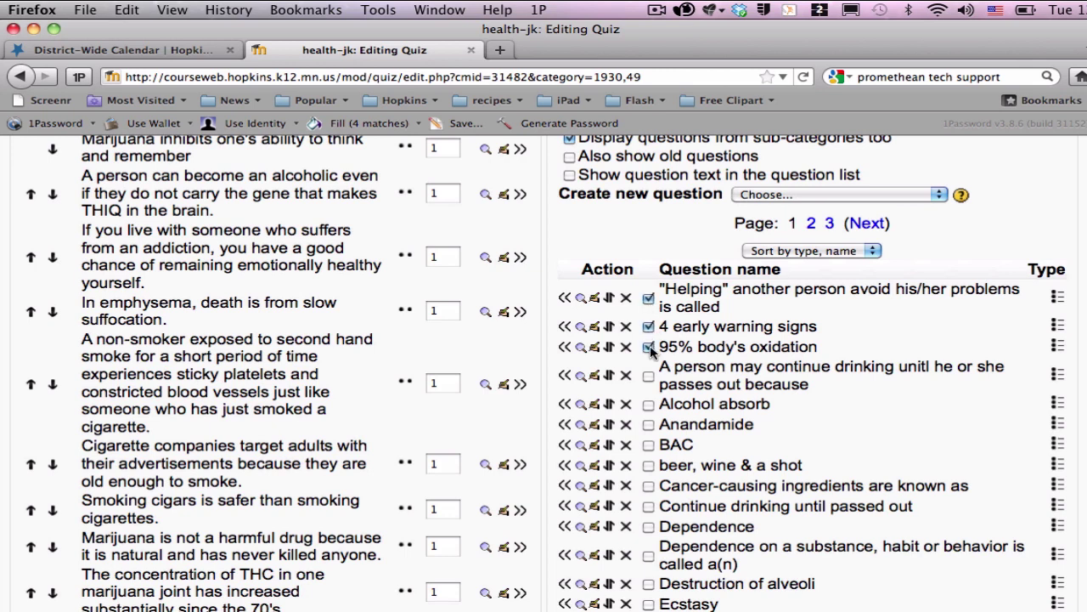
left_click(649, 405)
left_click(648, 444)
scroll(828, 411, "down", 5)
scroll(829, 411, "down", 1)
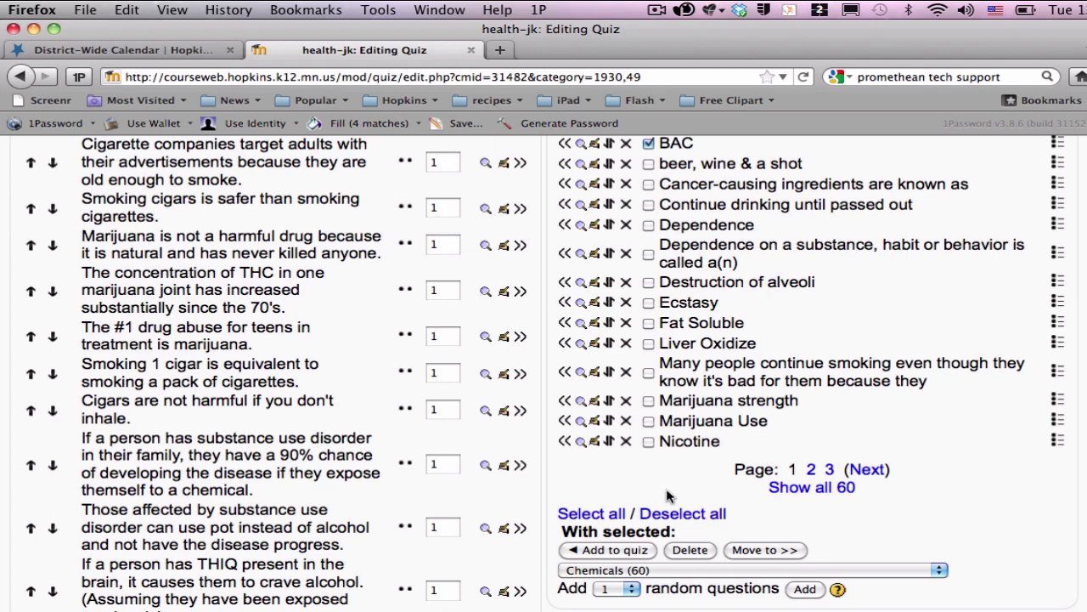
Preview the quiz question about living with someone who suffers from an addiction, and close the preview
scroll(453, 435, "up", 5)
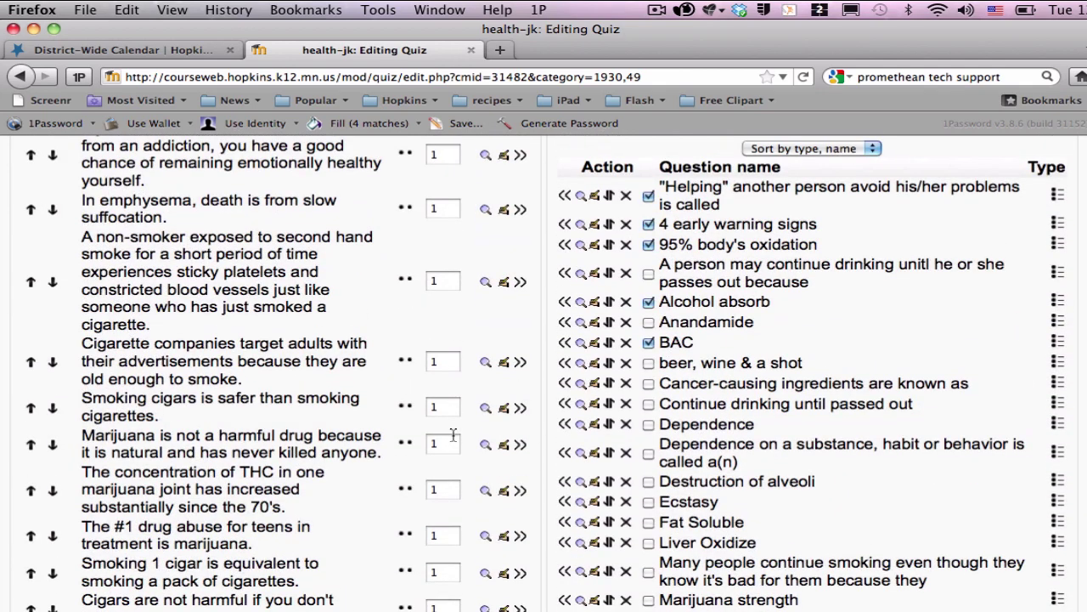
scroll(453, 435, "up", 3)
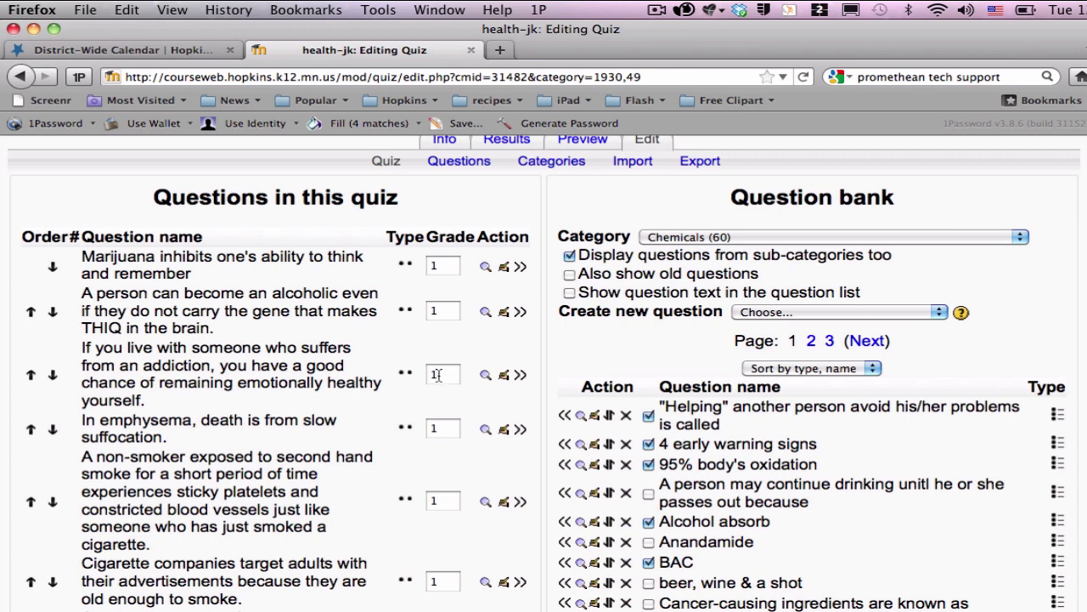
double_click(437, 375)
left_click(484, 377)
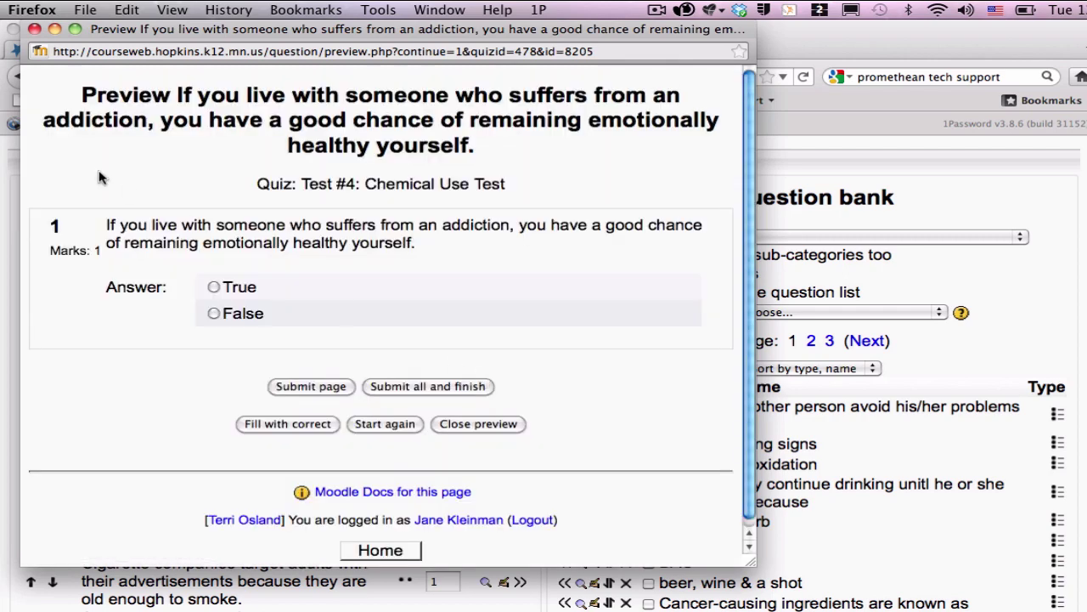
left_click(34, 30)
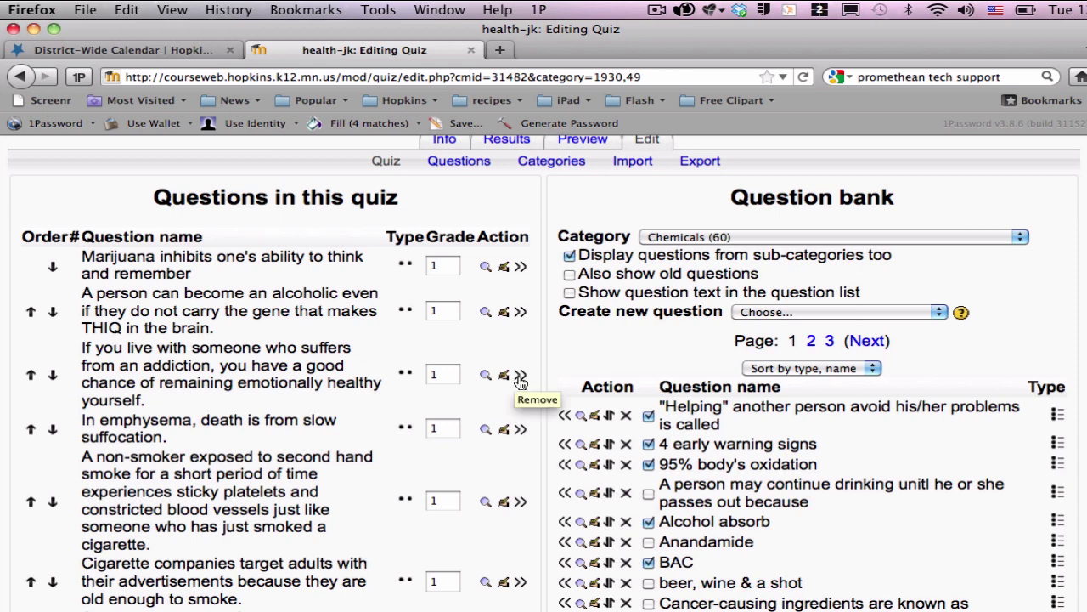
Apply the quiz's page layout options with page breaks shown and Unlimited questions per page
scroll(520, 380, "down", 12)
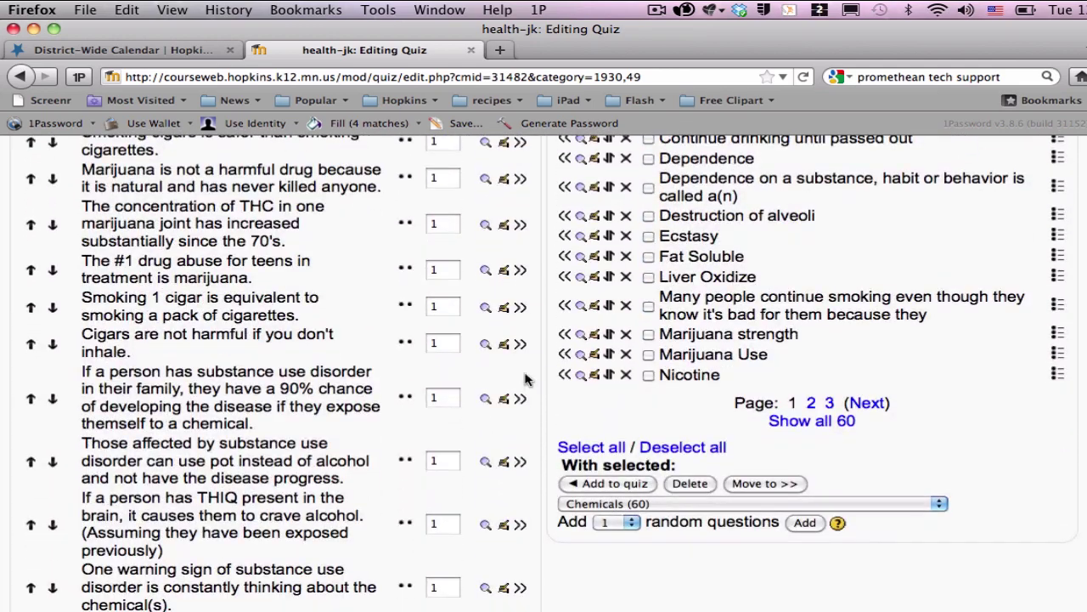
scroll(525, 380, "down", 20)
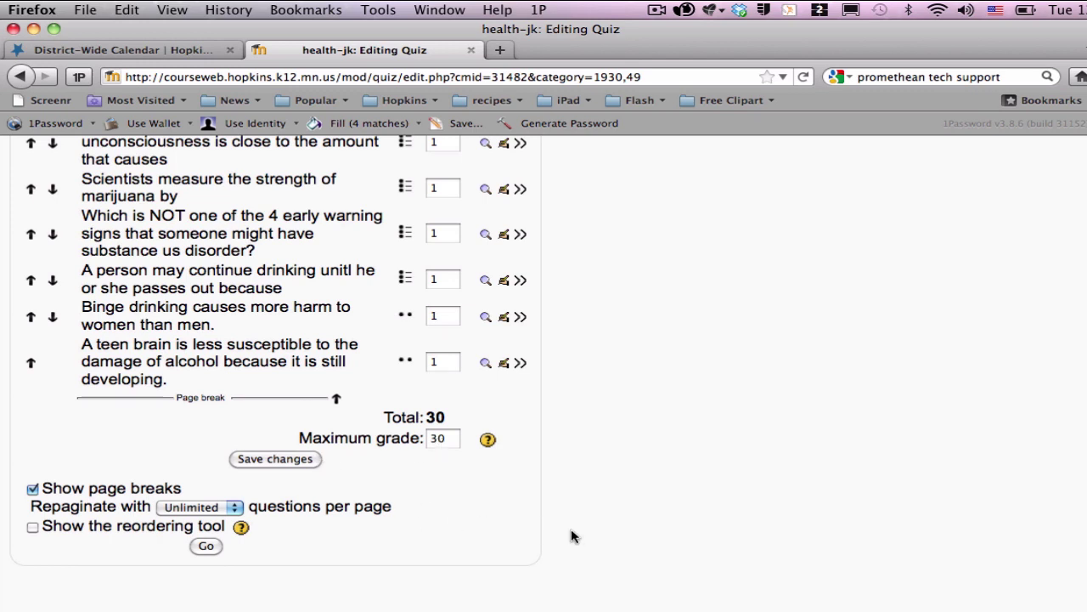
left_click(206, 546)
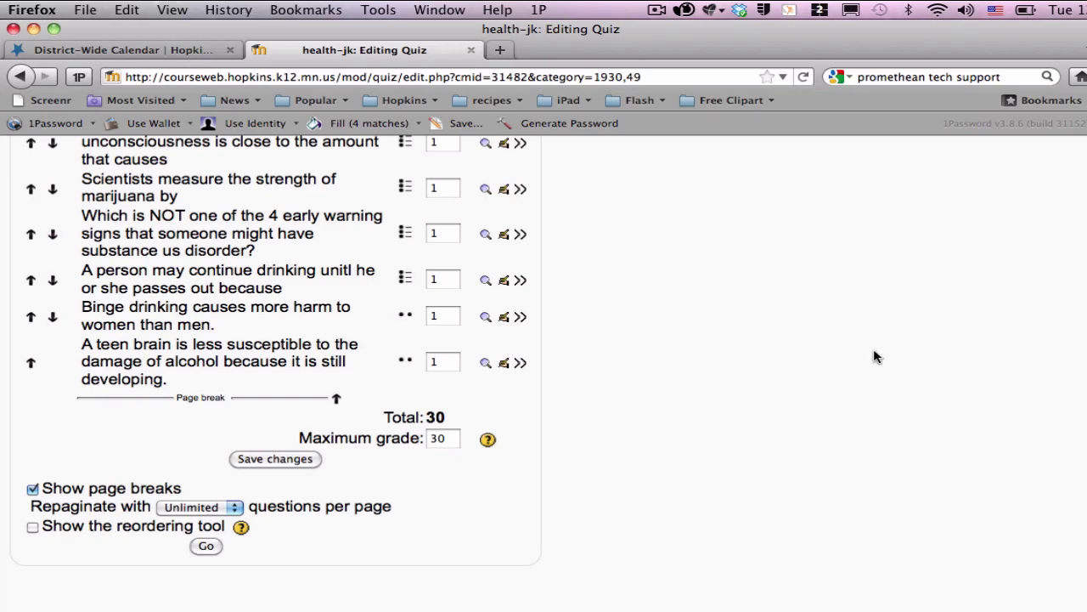